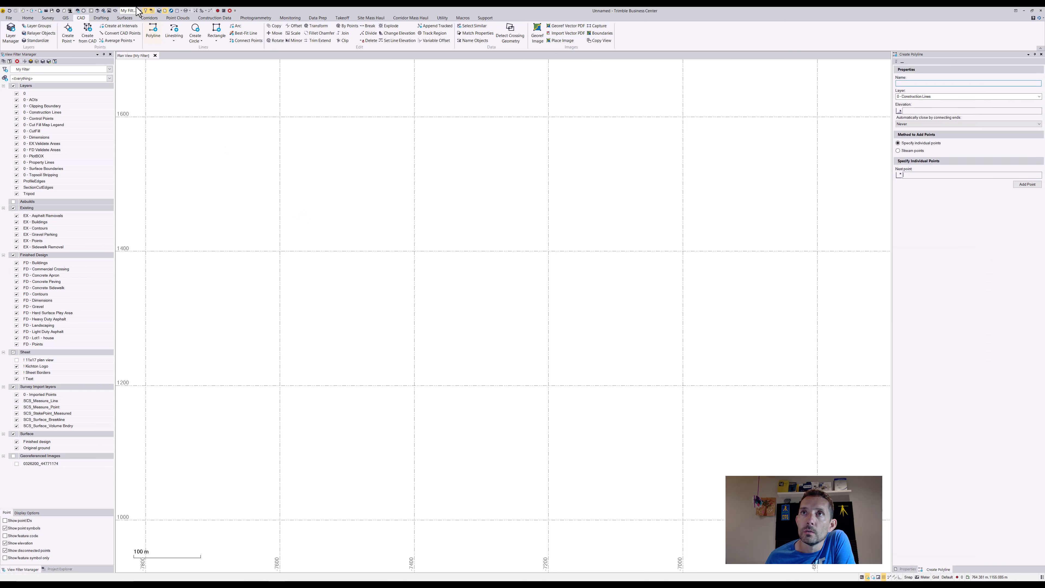
- Draw a single-segment diagonal polyline across the plan view on the 0 - Construction Lines layer
left_click(323, 332)
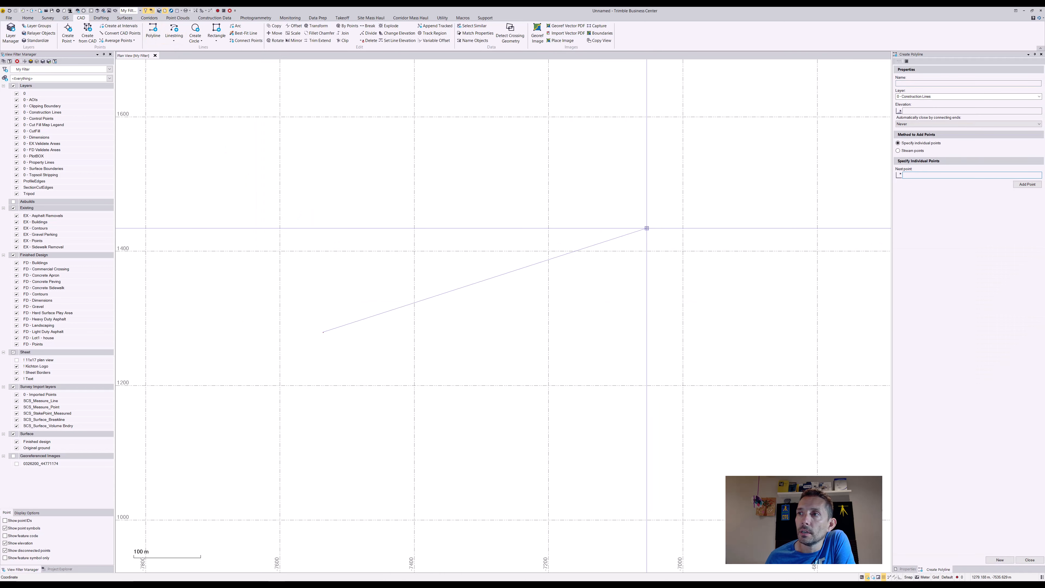
left_click(678, 195)
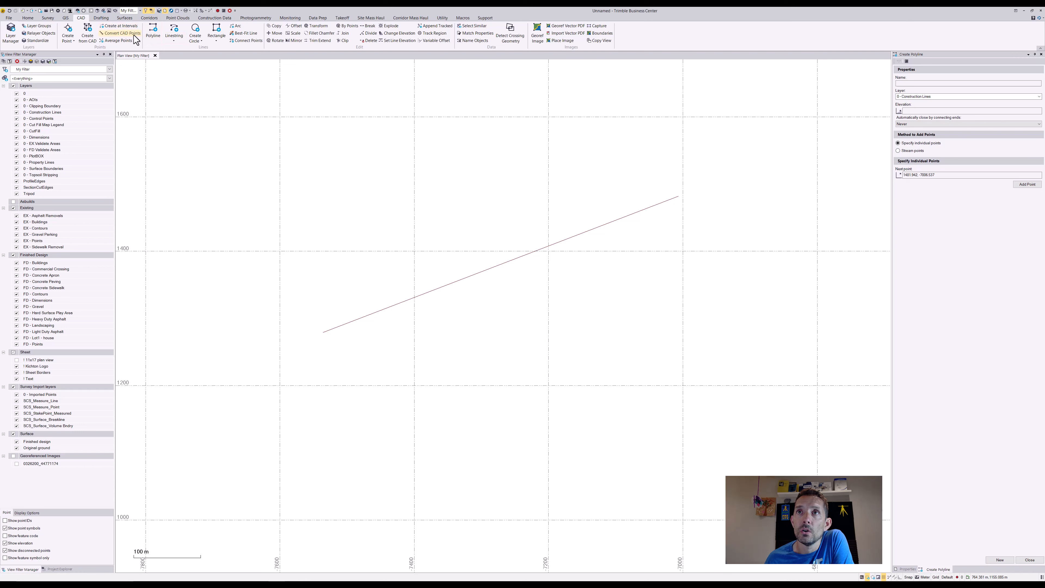
- Create points along the polyline at a 100 m interval with a 1.5 m horizontal offset
left_click(123, 26)
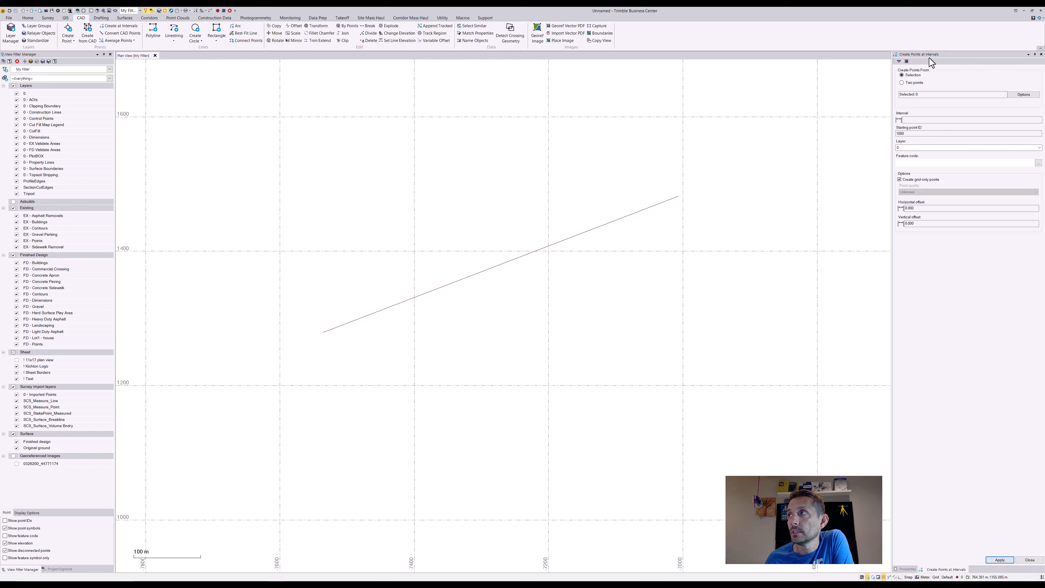
left_click(914, 94)
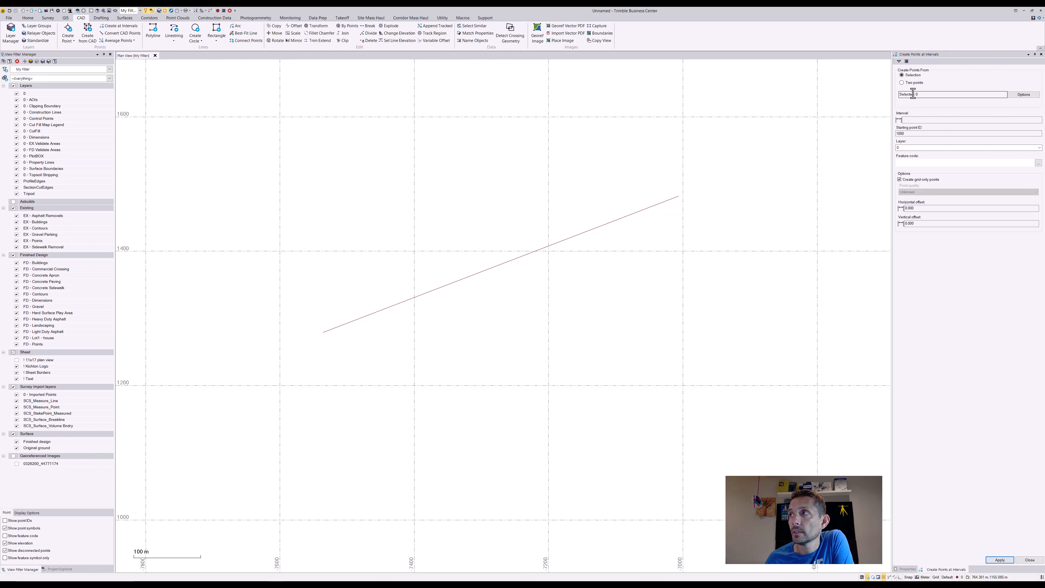
left_click(676, 210)
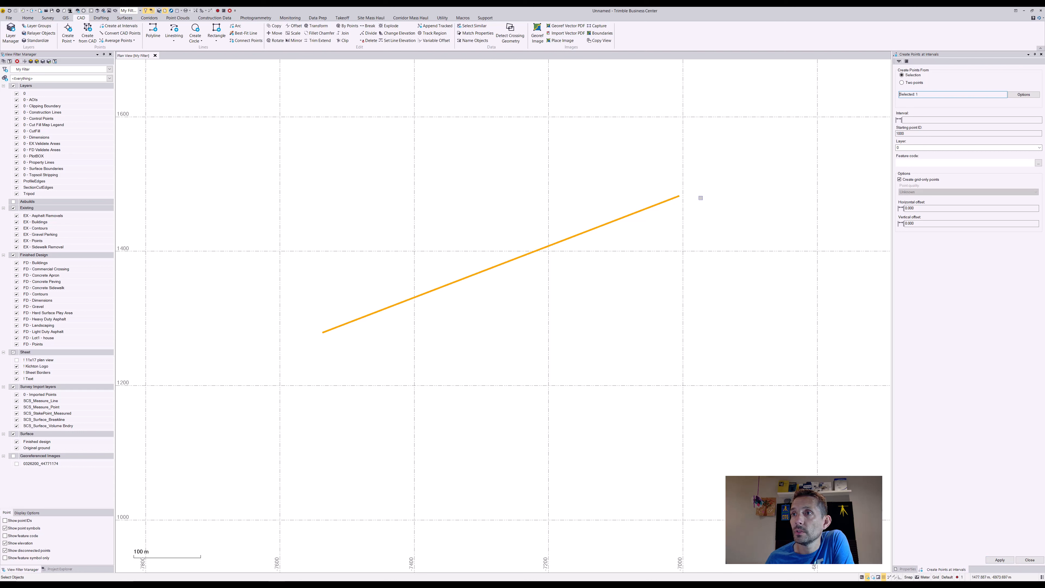
left_click(920, 120)
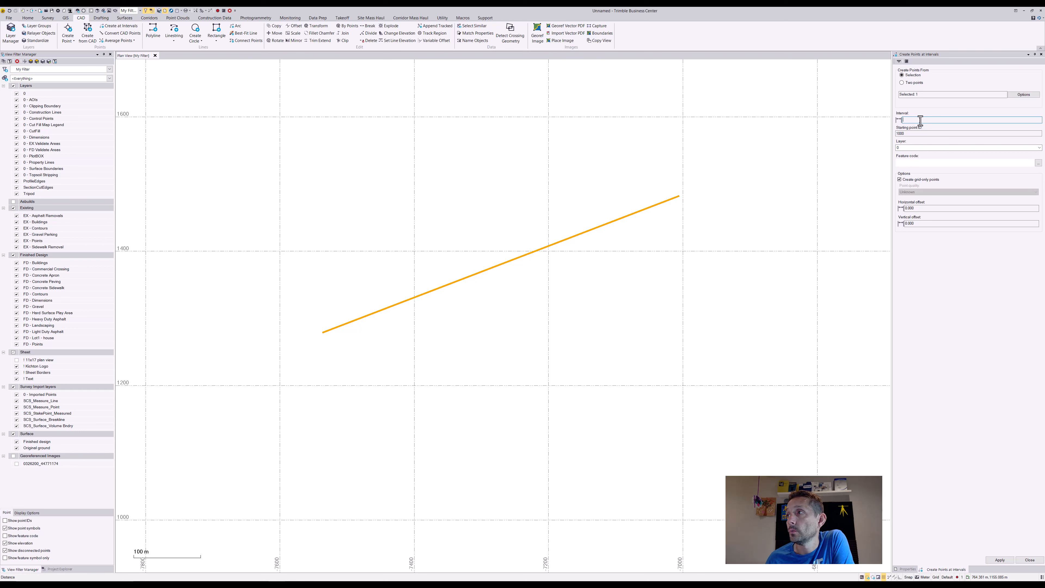
left_click(678, 196)
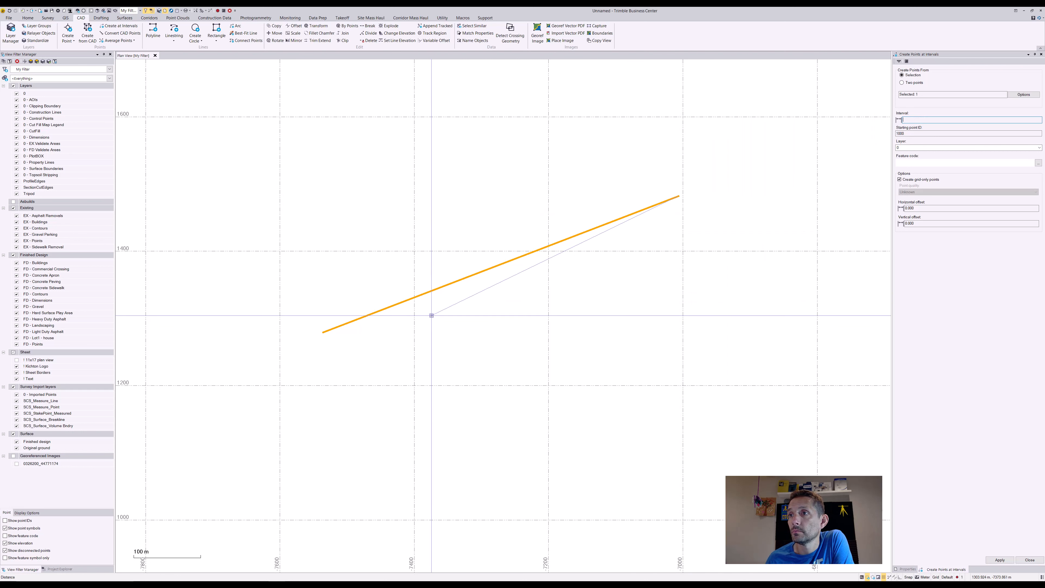
left_click(323, 331)
left_click(941, 119)
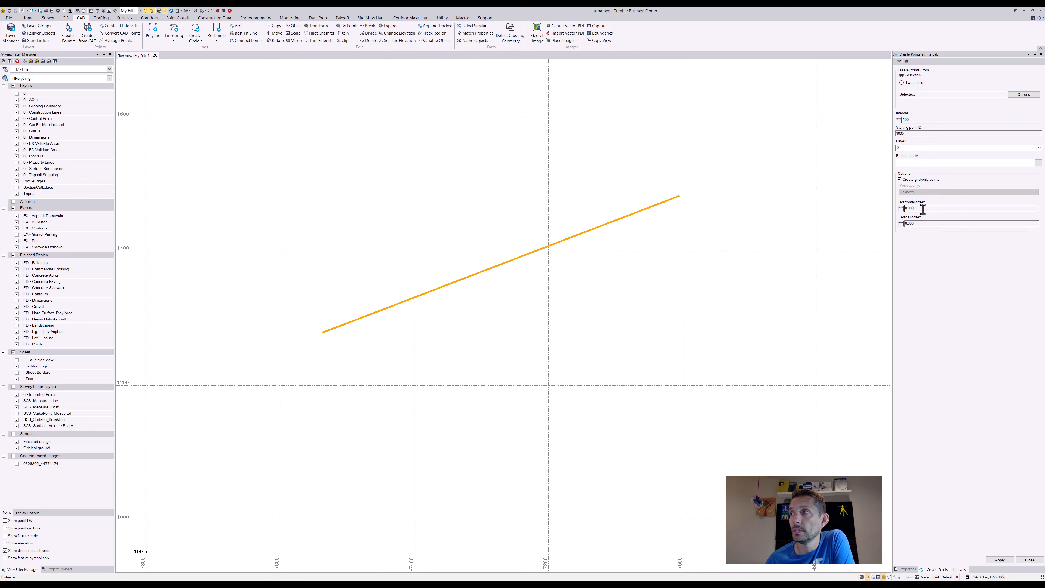
left_click_drag(923, 209, 882, 208)
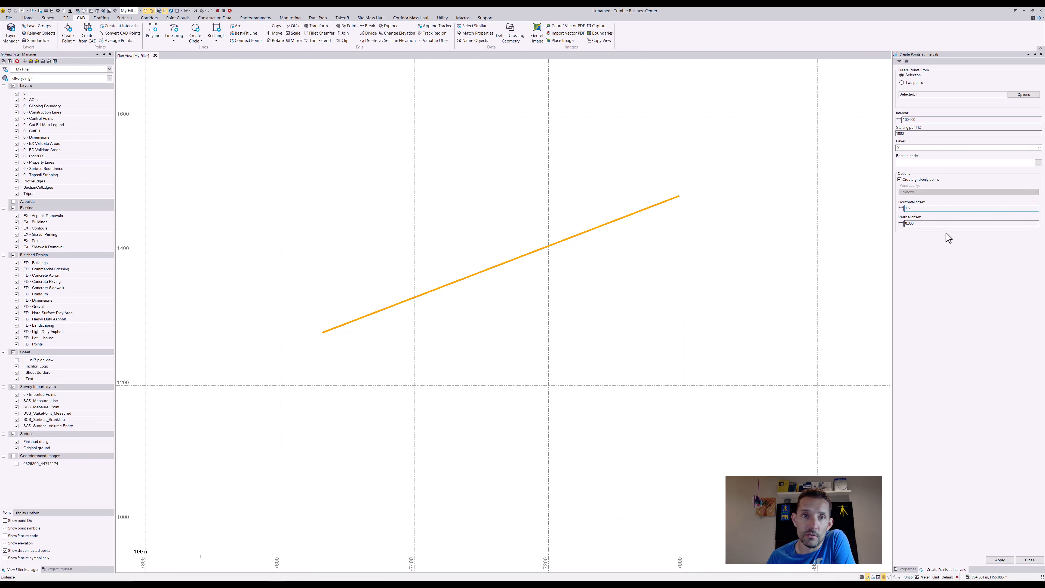
left_click(998, 561)
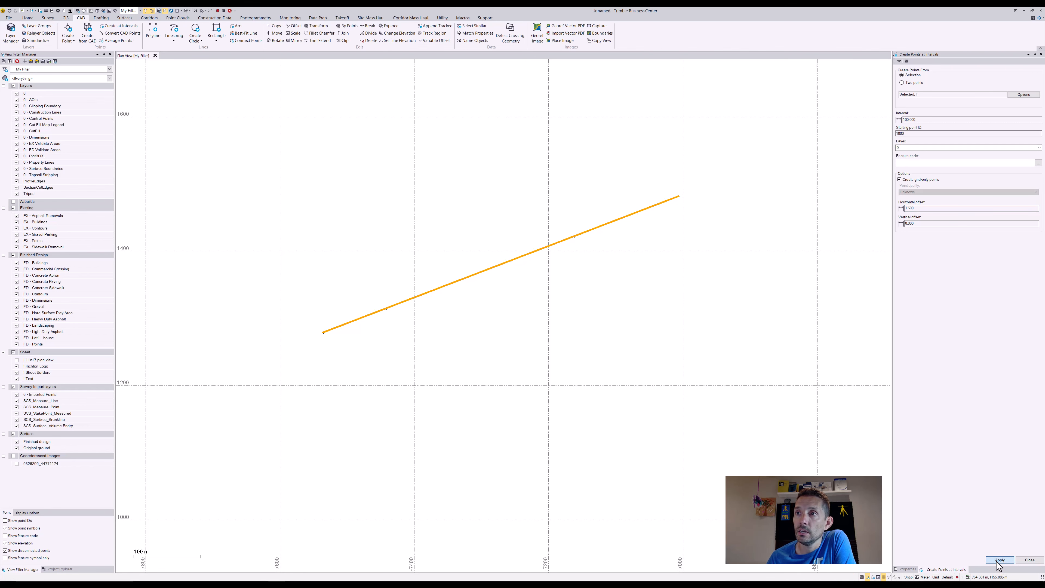
- Show the point IDs of the offset points in the plan view
scroll(461, 361, "up", 10)
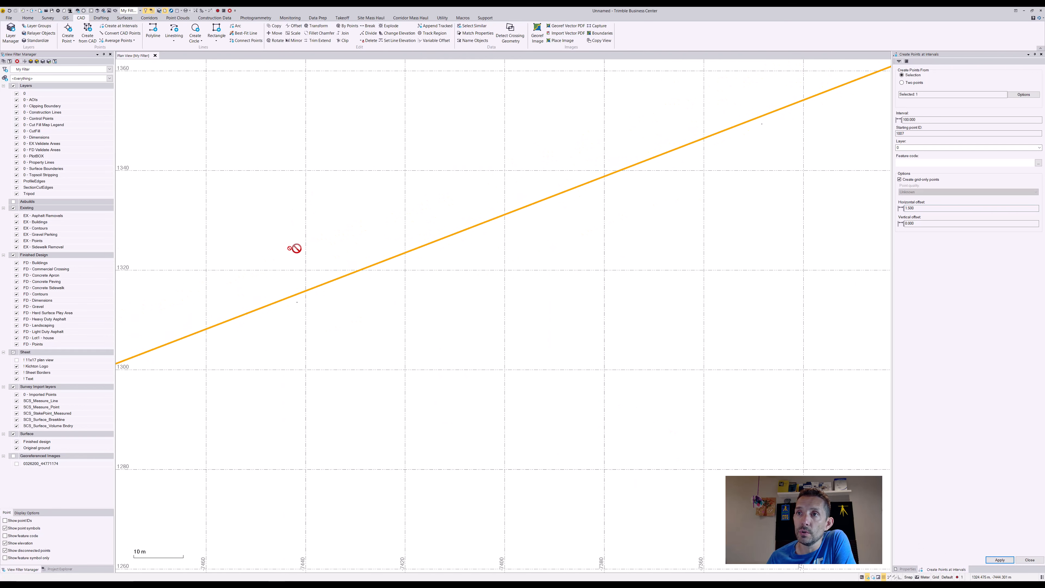
middle_click_drag(346, 295, 430, 235)
left_click(5, 520)
scroll(428, 251, "up", 6)
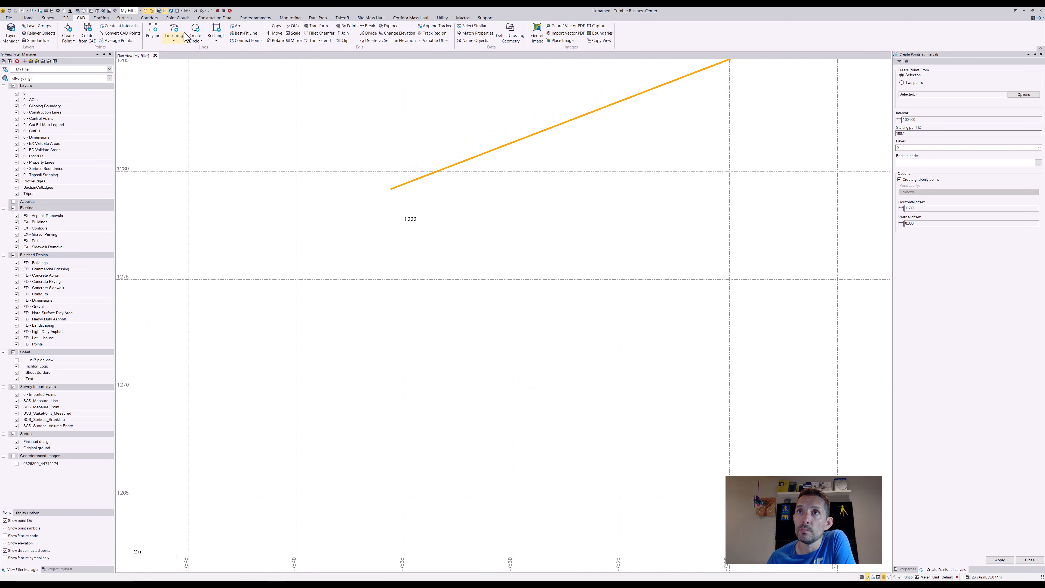
- Measure the distance from point 1000 to the start of the polyline
left_click(201, 10)
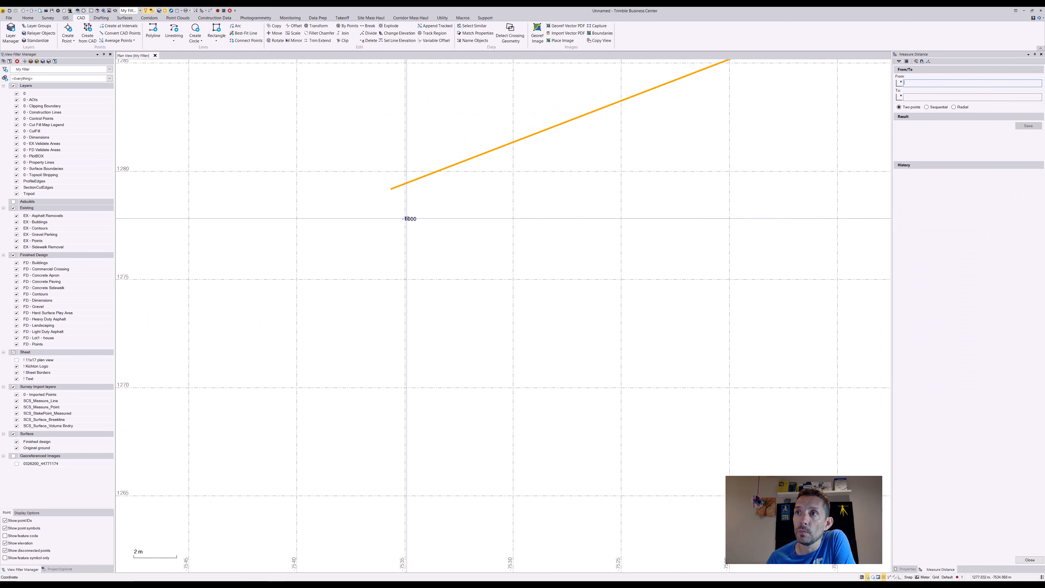
left_click(403, 218)
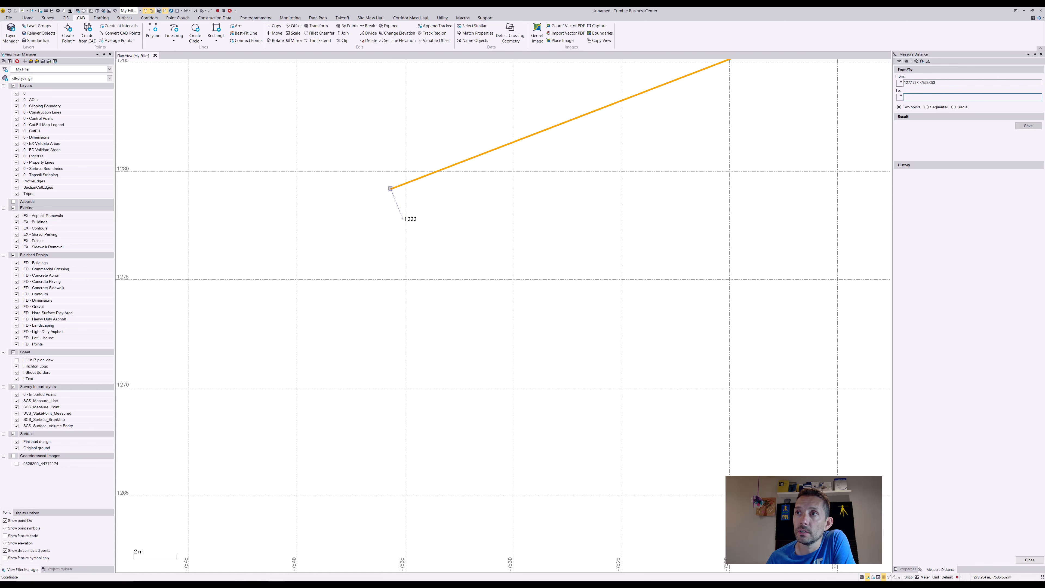
left_click(390, 188)
- Measure the spacing between points 1000 and 1001
scroll(445, 230, "down", 2)
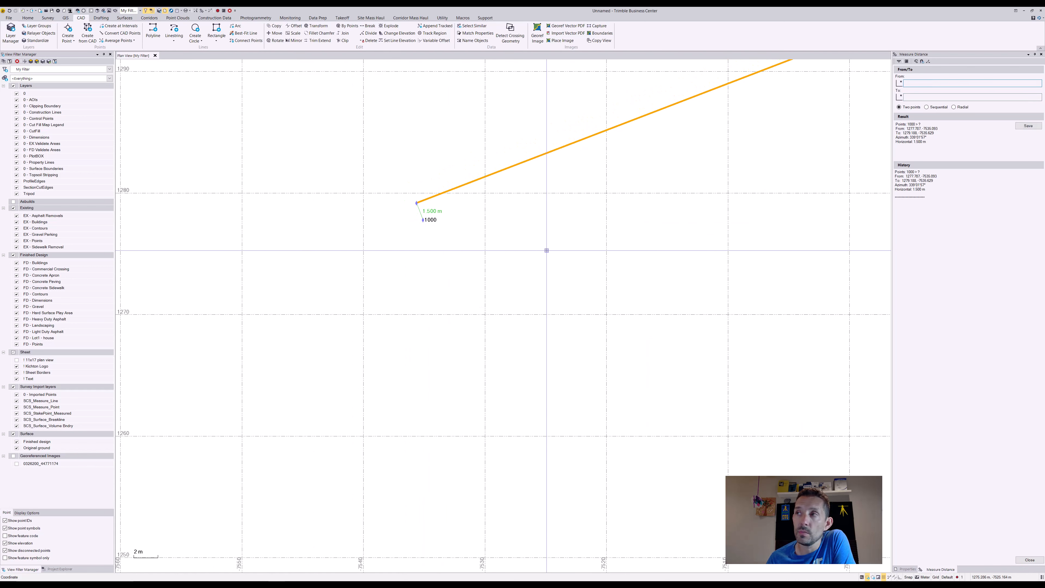
scroll(547, 251, "down", 4)
scroll(714, 185, "down", 4)
middle_click_drag(750, 188, 432, 311)
scroll(428, 312, "up", 1)
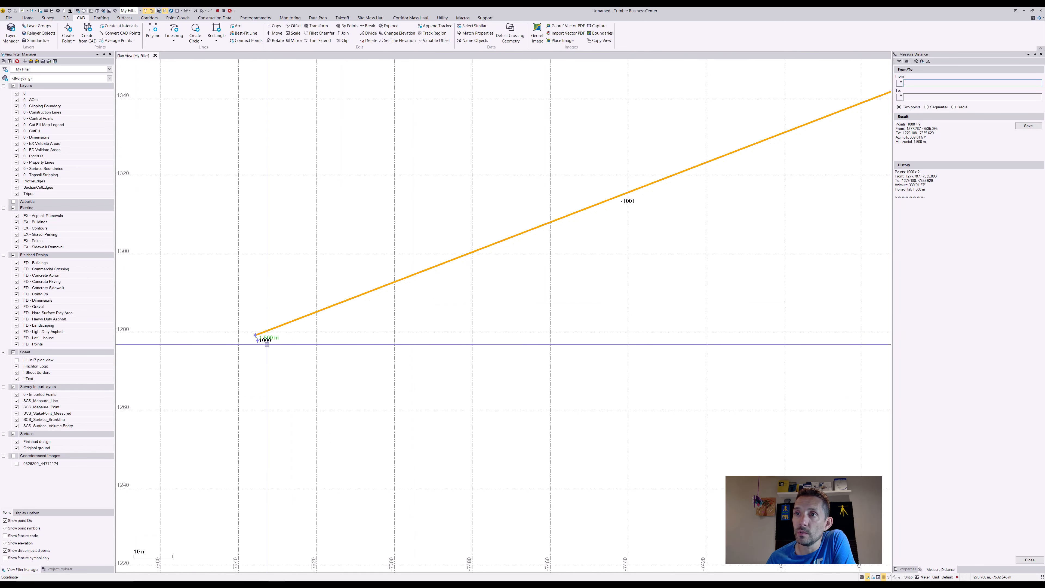
left_click(257, 337)
left_click(621, 205)
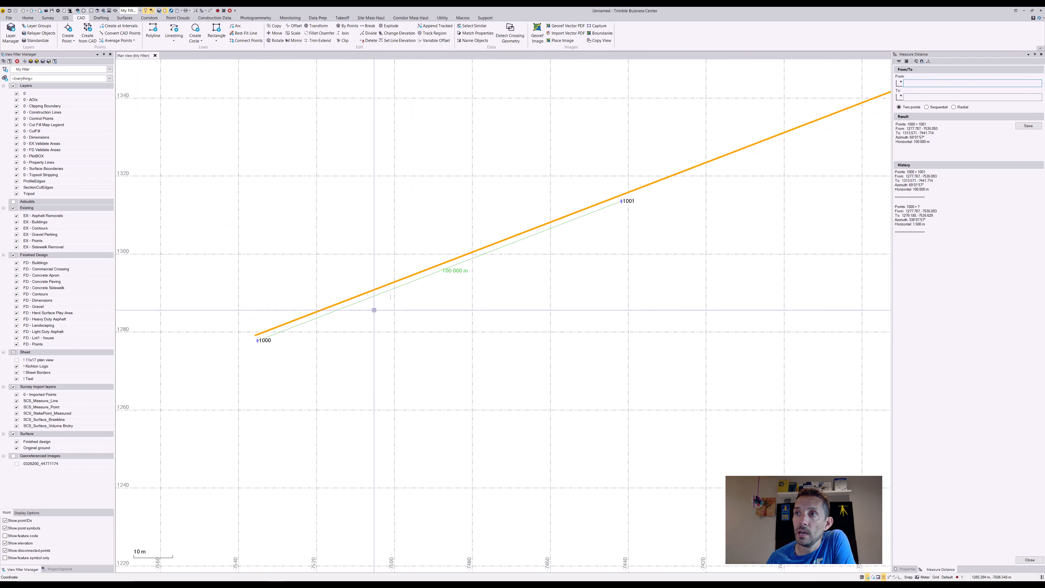
- Enable the Perpendicular point object snap in the running snap mode options
scroll(658, 206, "up", 6)
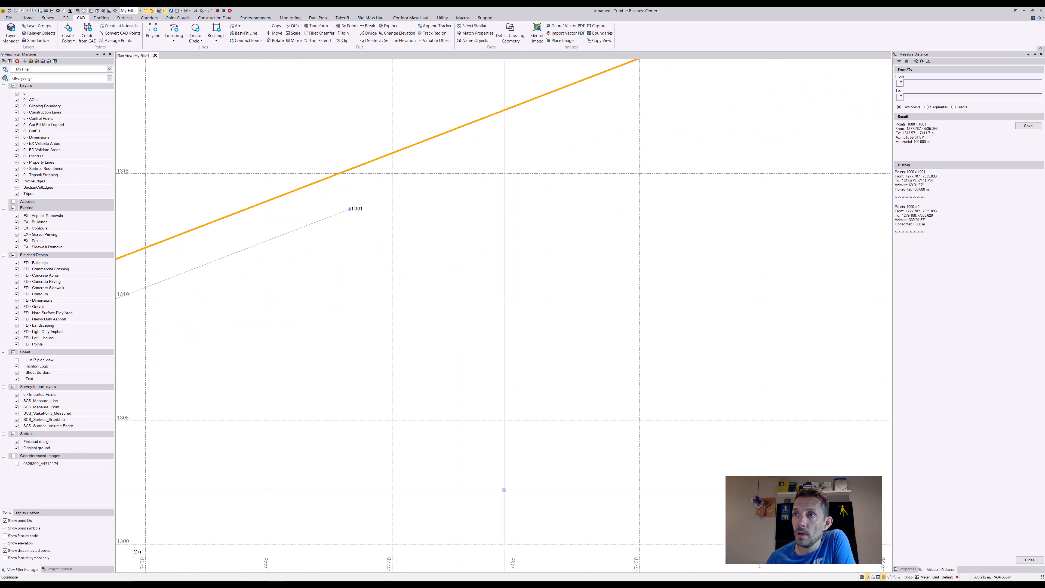
left_click(911, 577)
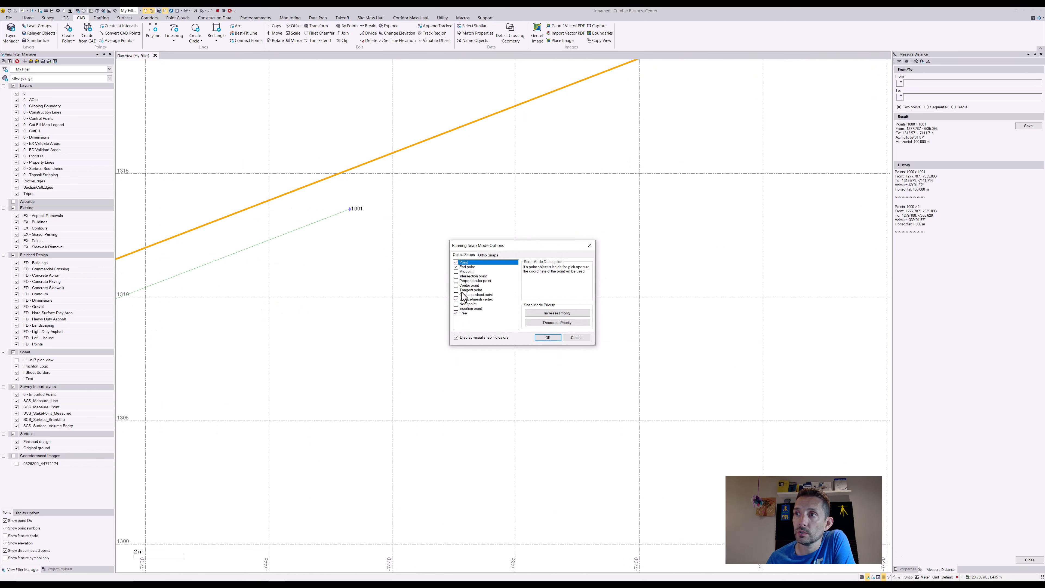
left_click(550, 337)
left_click(351, 210)
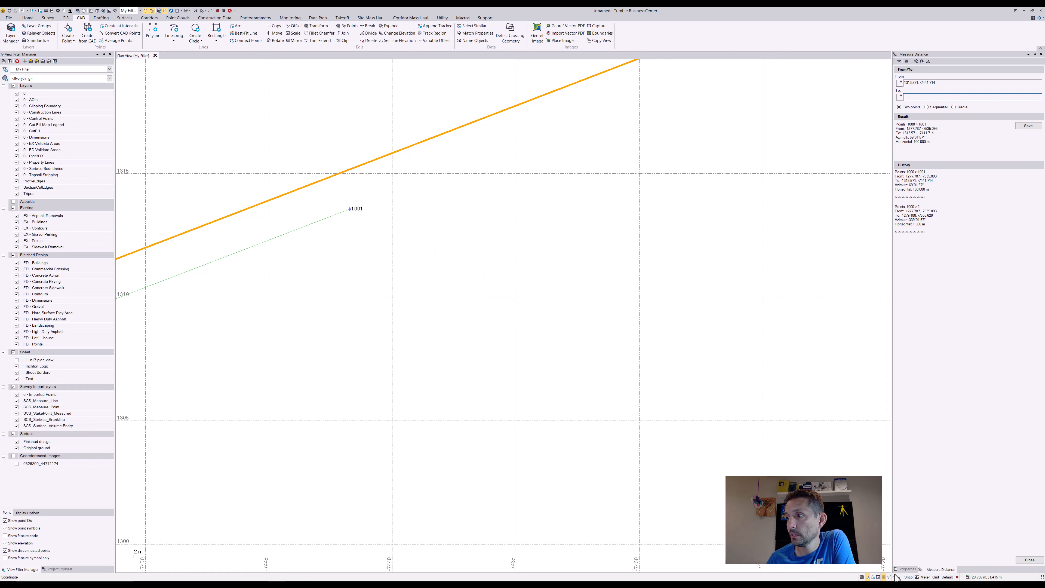
left_click(908, 577)
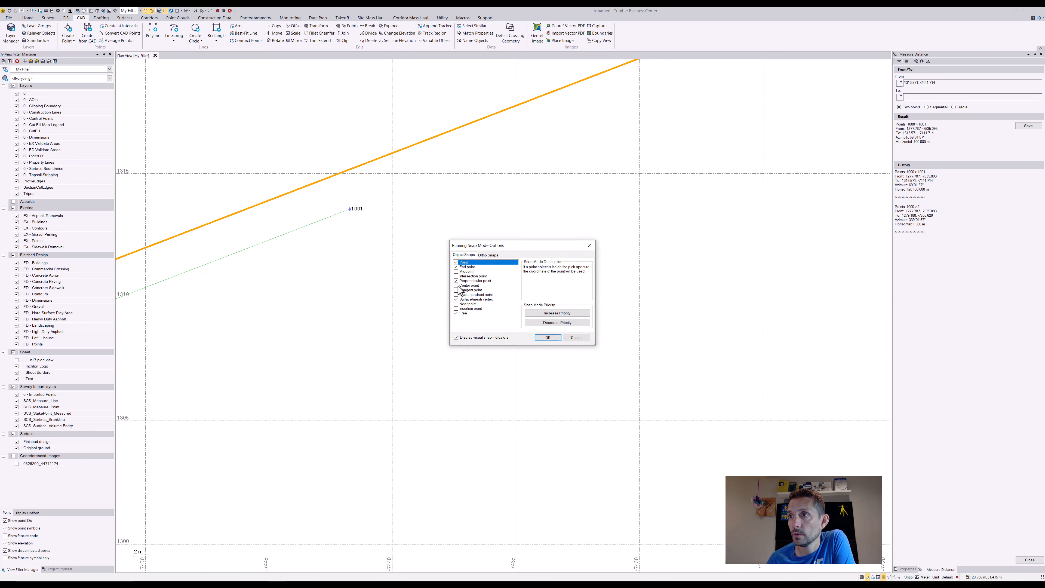
left_click(553, 337)
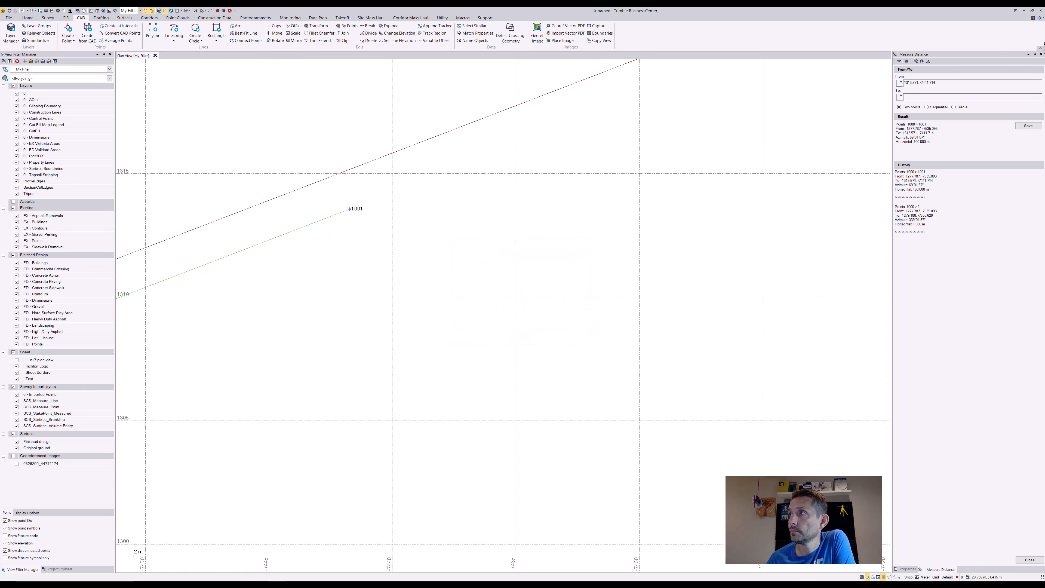
left_click(1042, 55)
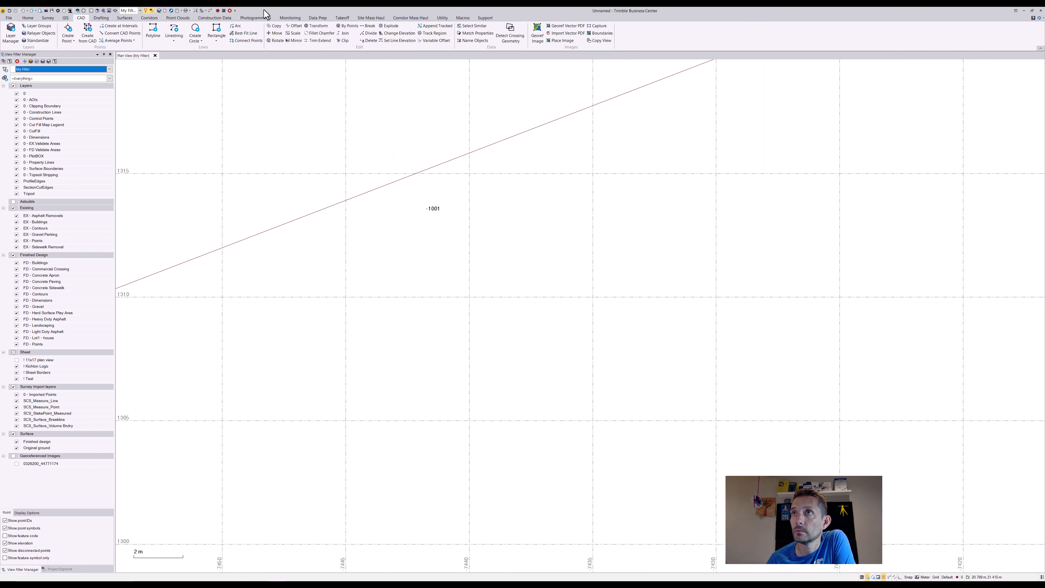
- Measure the distance from point 1001 to a freely picked location on the polyline
left_click(197, 11)
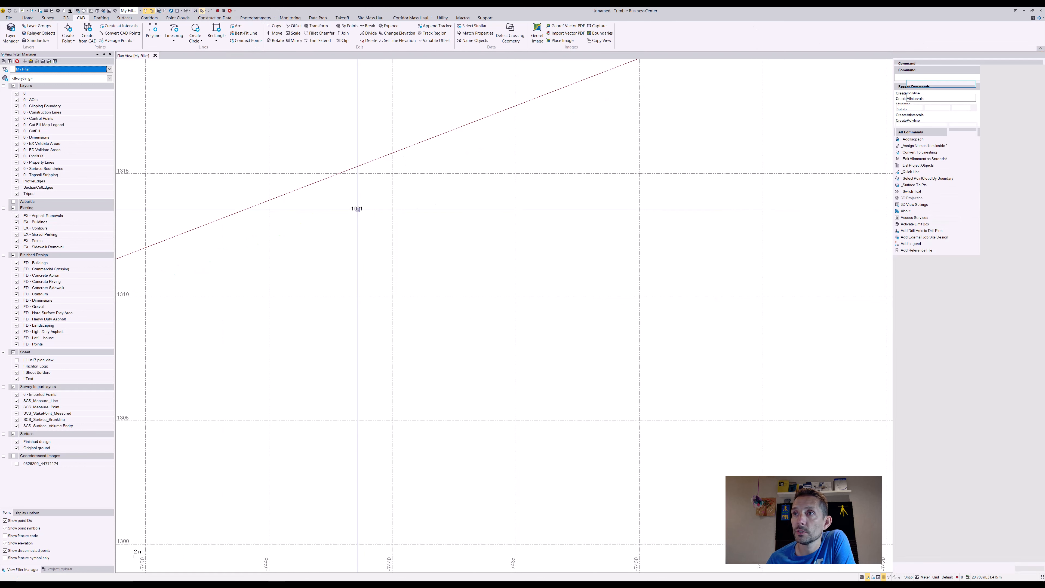
left_click(352, 209)
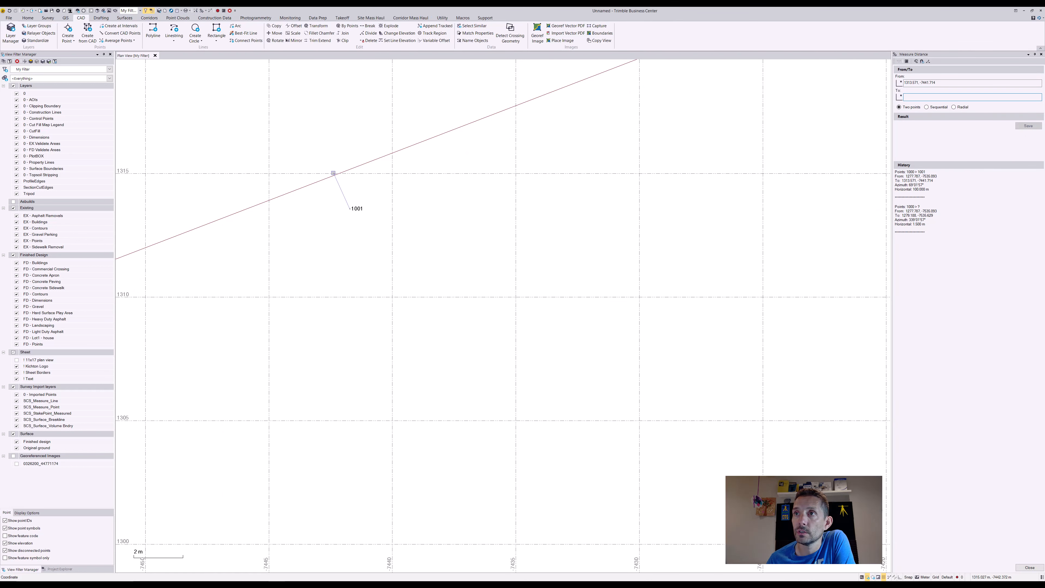
scroll(334, 173, "up", 6)
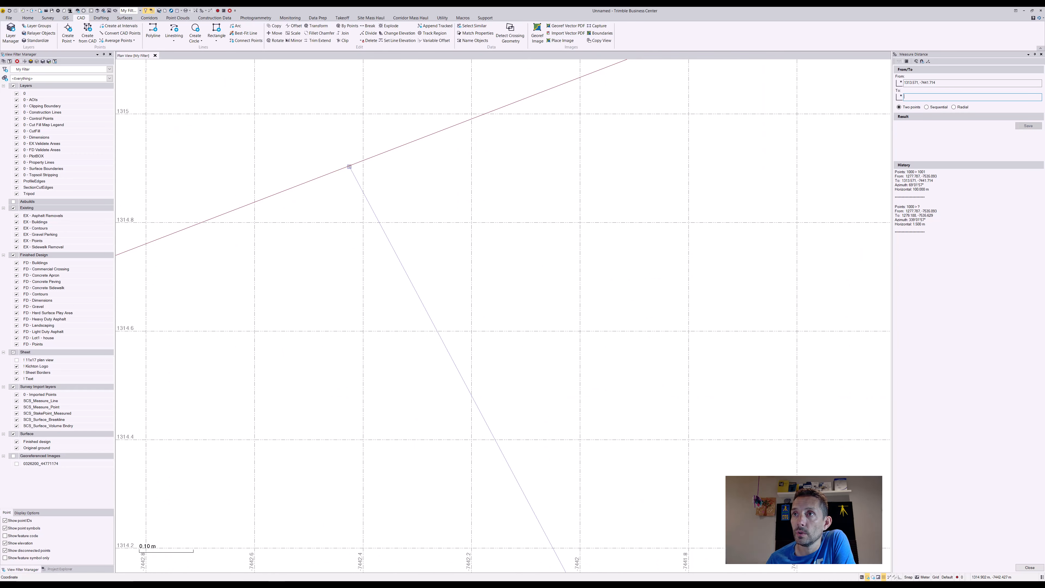
left_click(352, 164)
scroll(382, 206, "down", 5)
scroll(399, 200, "down", 8)
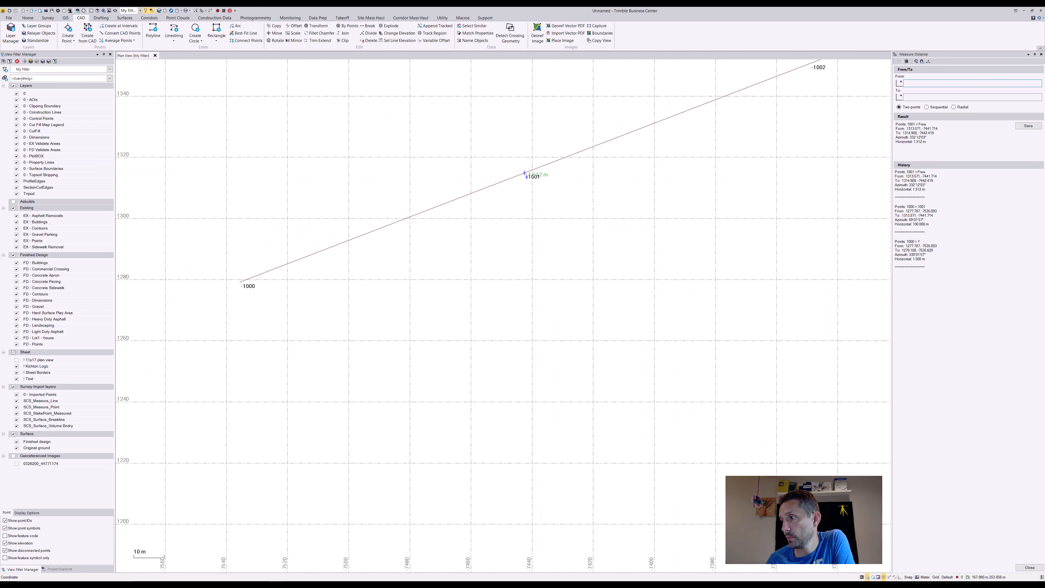
left_click(900, 577)
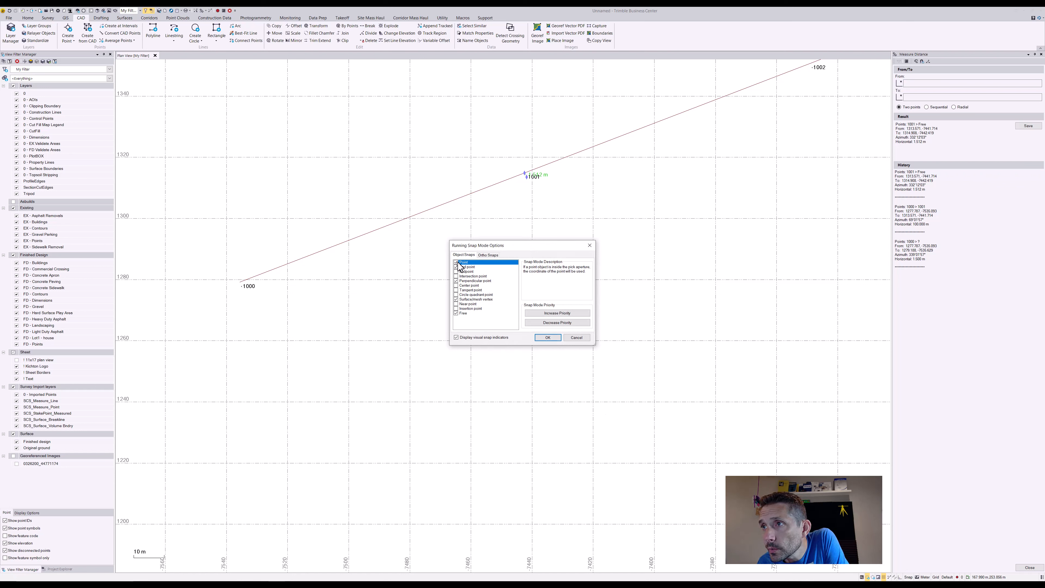
left_click(554, 339)
scroll(541, 171, "up", 3)
scroll(499, 158, "up", 2)
left_click(478, 208)
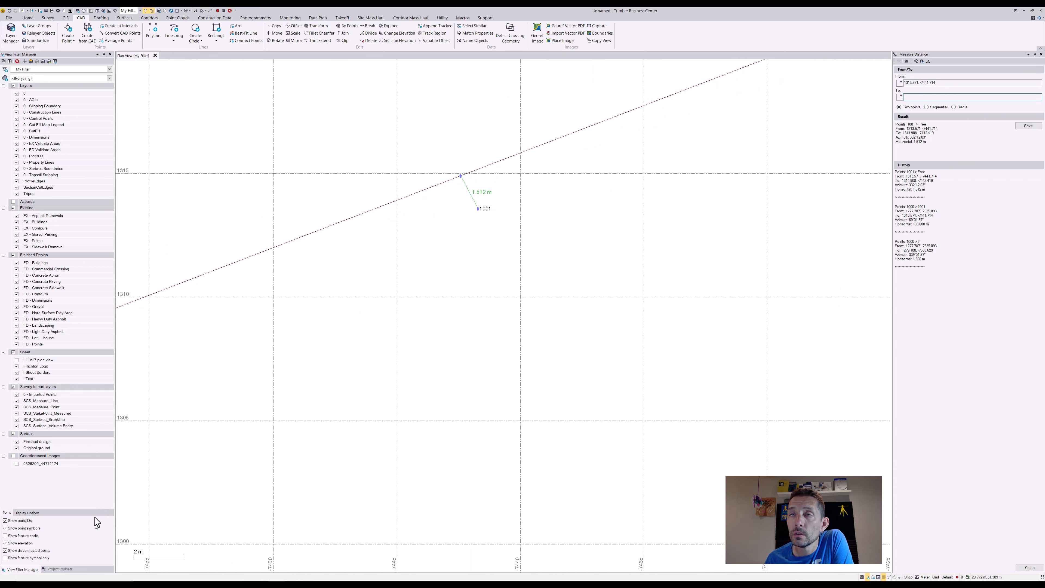
left_click(153, 32)
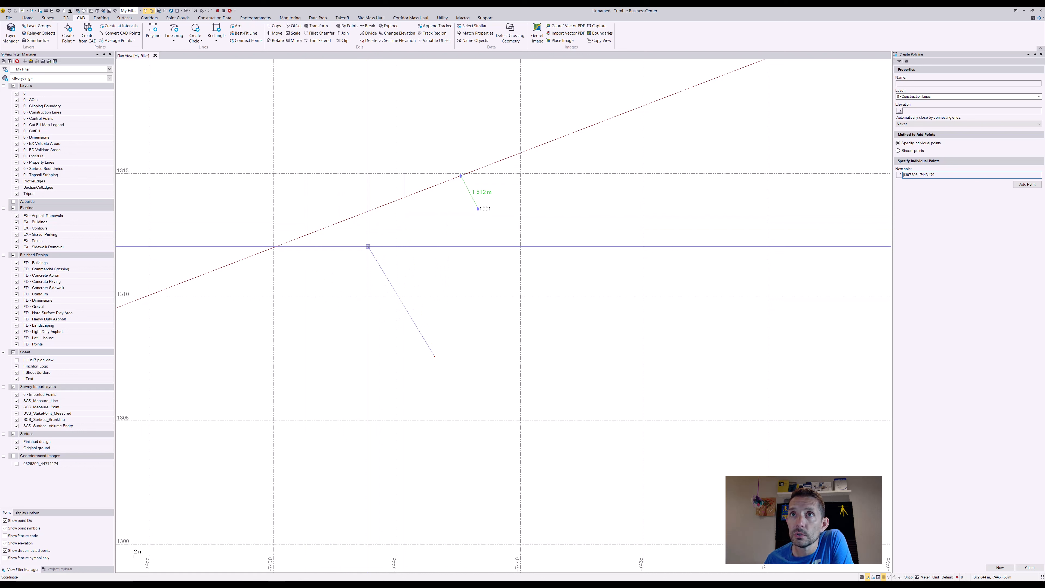
right_click(399, 284)
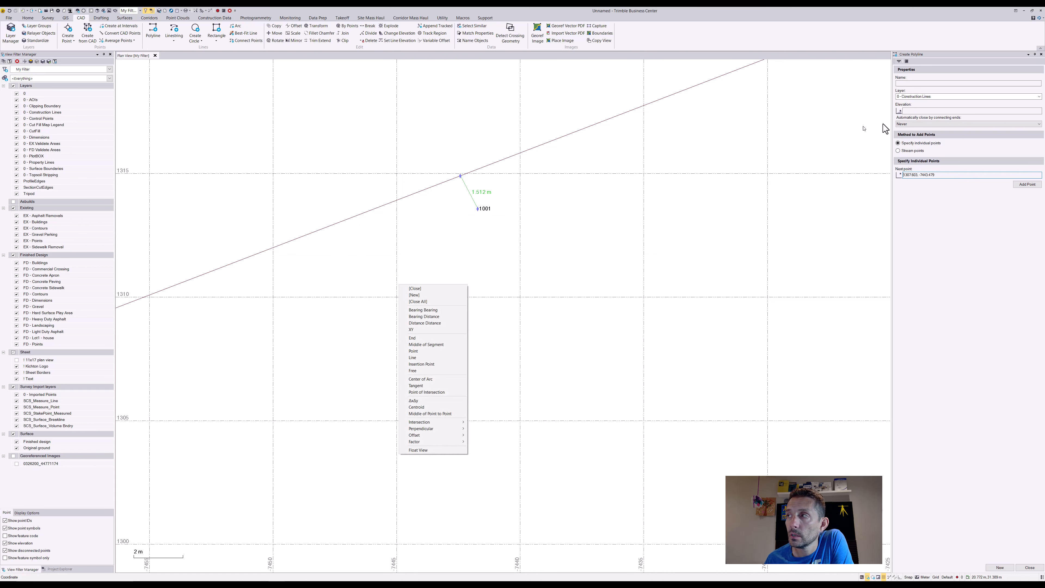
left_click(1042, 54)
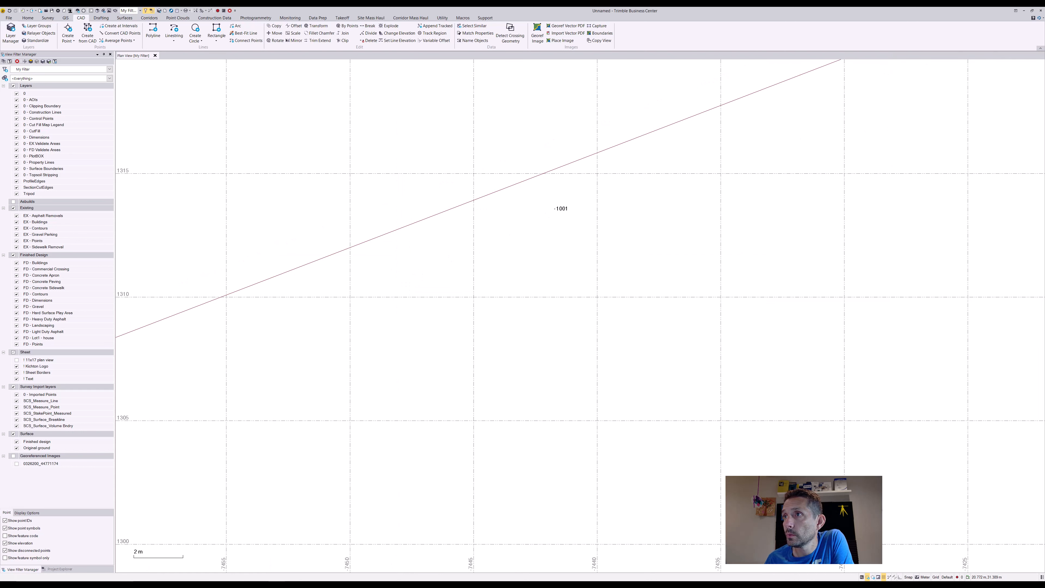
- Measure the offset from point 1001 to the polyline using the Perpendicular to Segment option
left_click(202, 11)
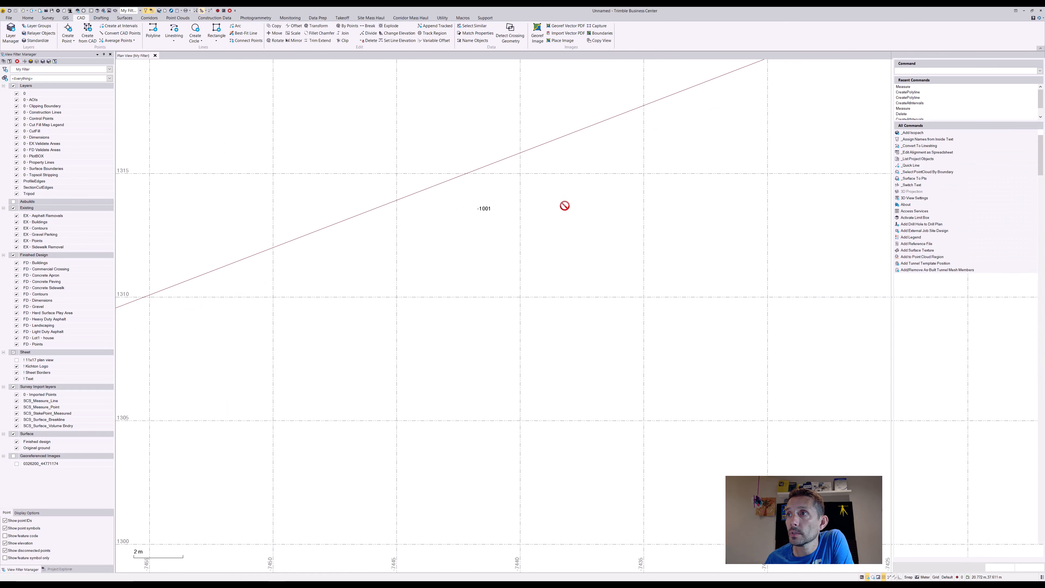
left_click(478, 208)
right_click(595, 169)
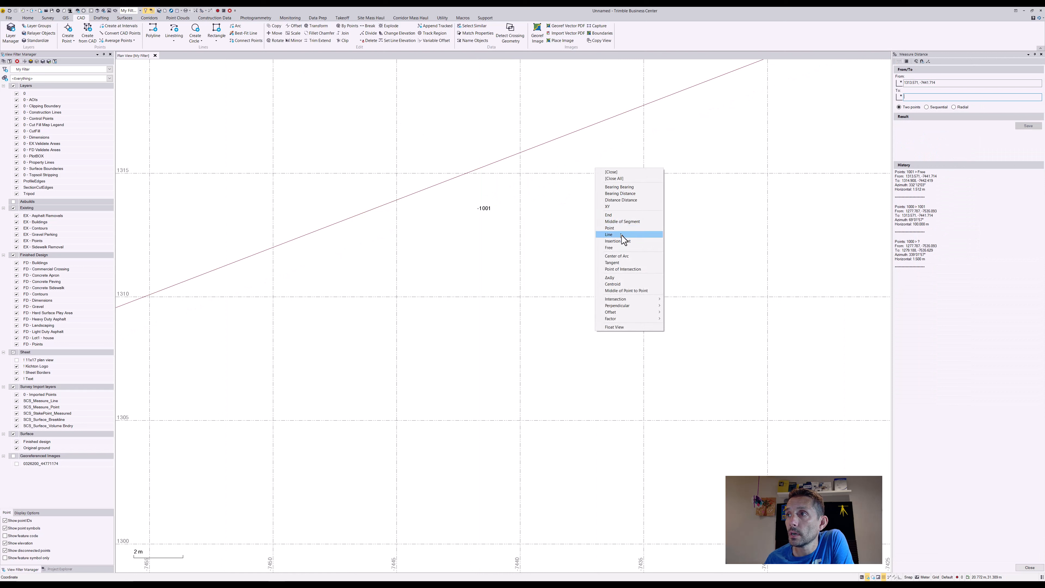
mouse_move(642, 306)
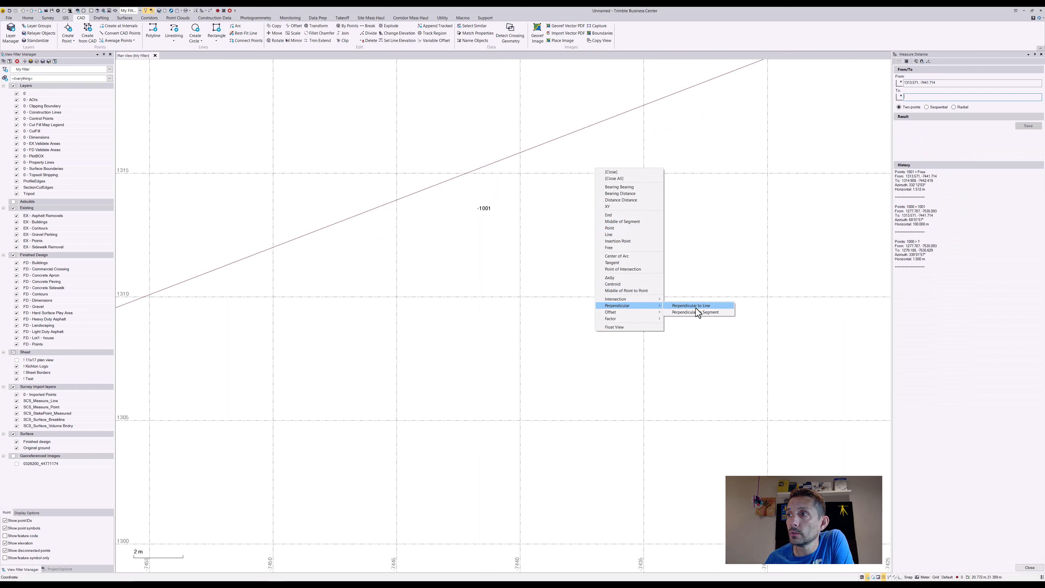
left_click(699, 312)
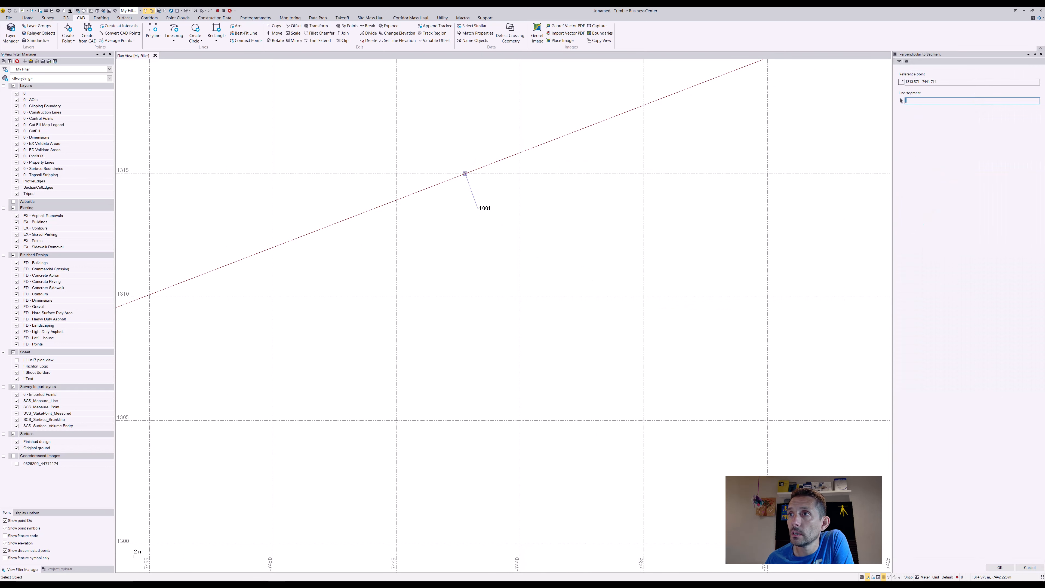
left_click(465, 174)
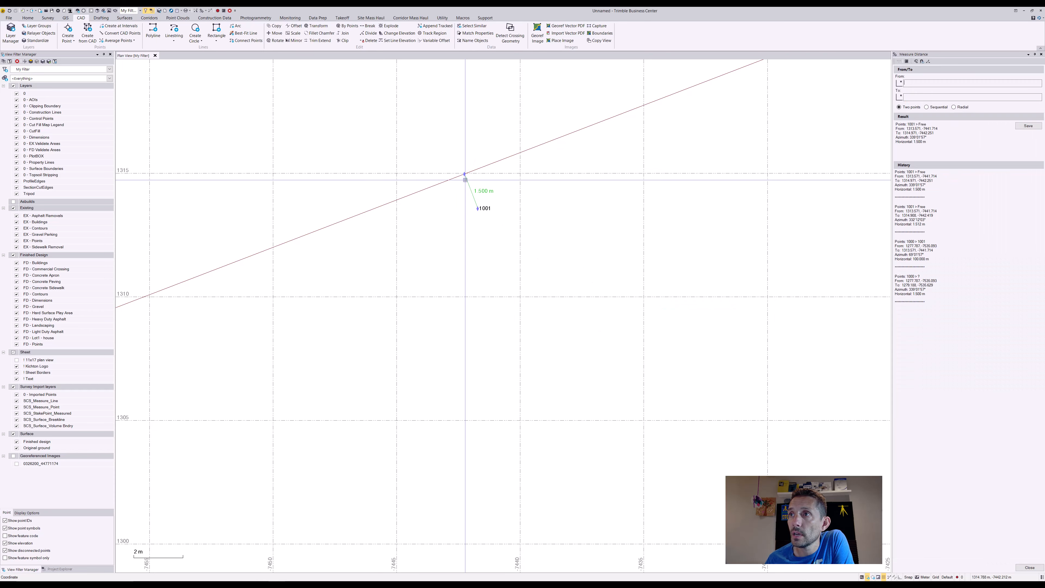
- Start a new distance measurement from point 1002
scroll(428, 249, "down", 12)
scroll(733, 168, "up", 1)
middle_click_drag(743, 167, 305, 341)
scroll(463, 236, "up", 5)
scroll(416, 254, "up", 2)
left_click(425, 269)
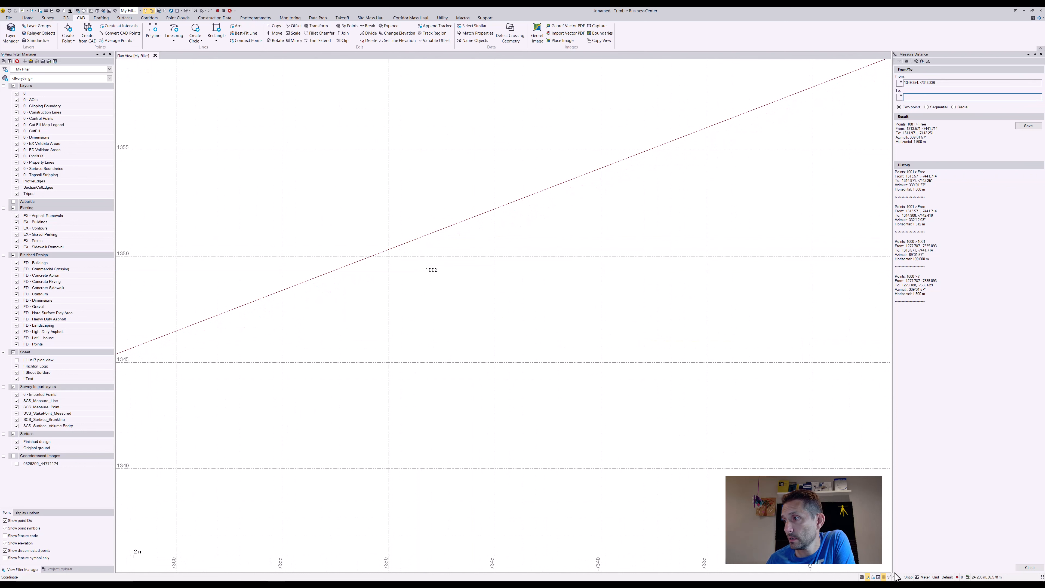
left_click(908, 578)
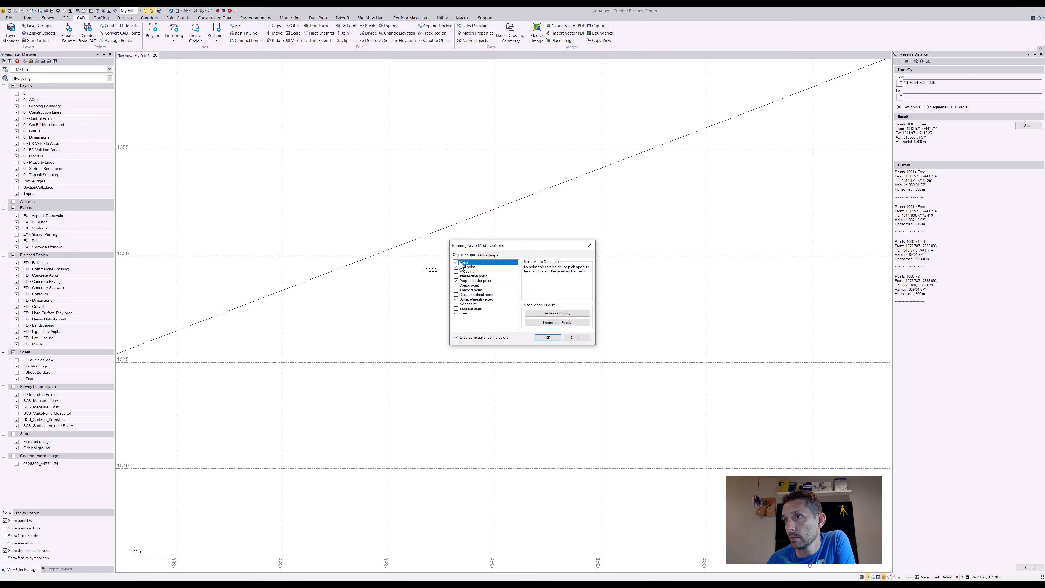
left_click(489, 255)
left_click(456, 256)
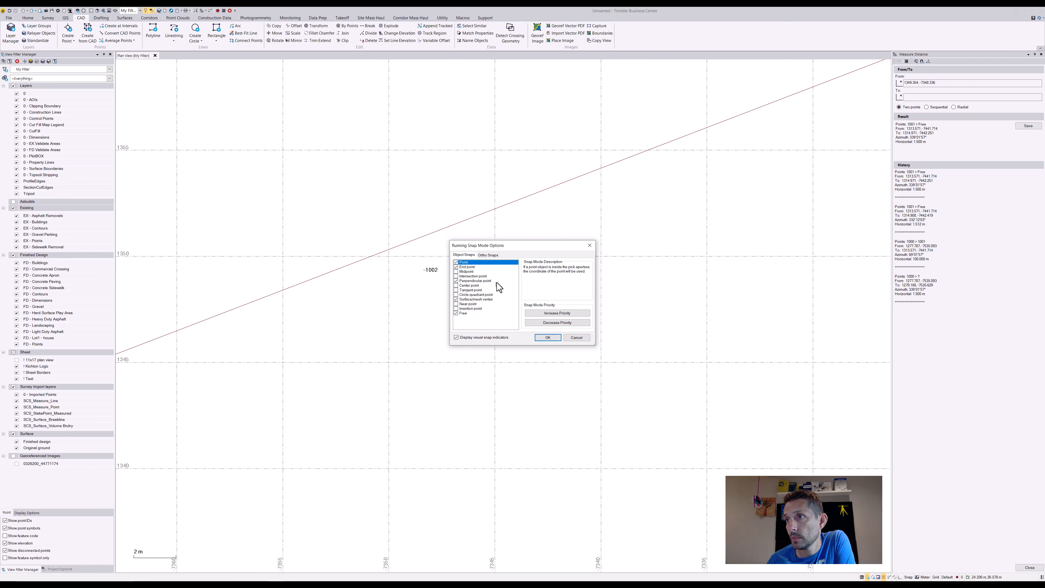
left_click(577, 337)
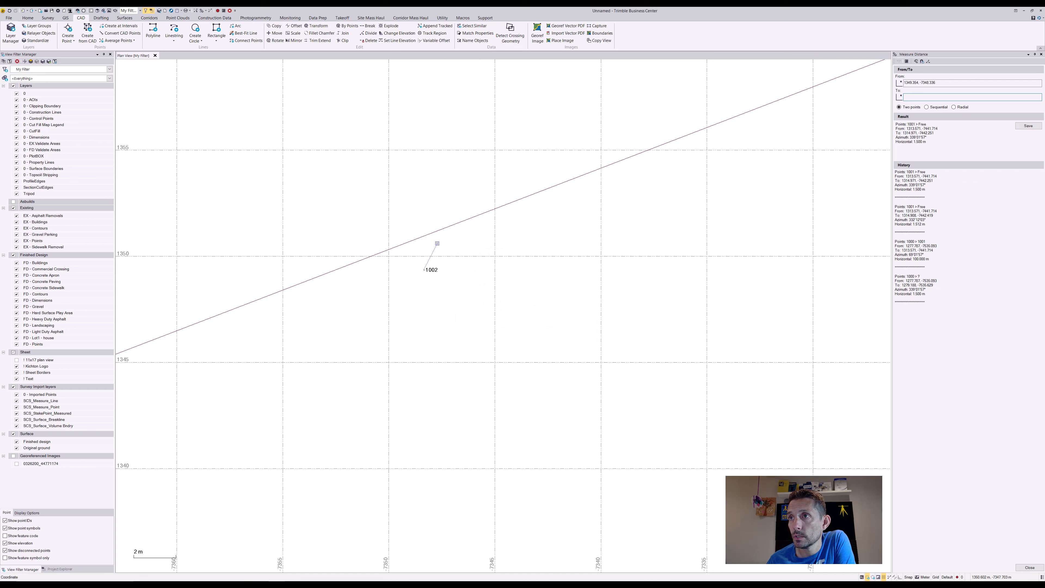
- Finish the measurement from point 1002 perpendicular to the polyline segment using Perpendicular to Segment
right_click(438, 243)
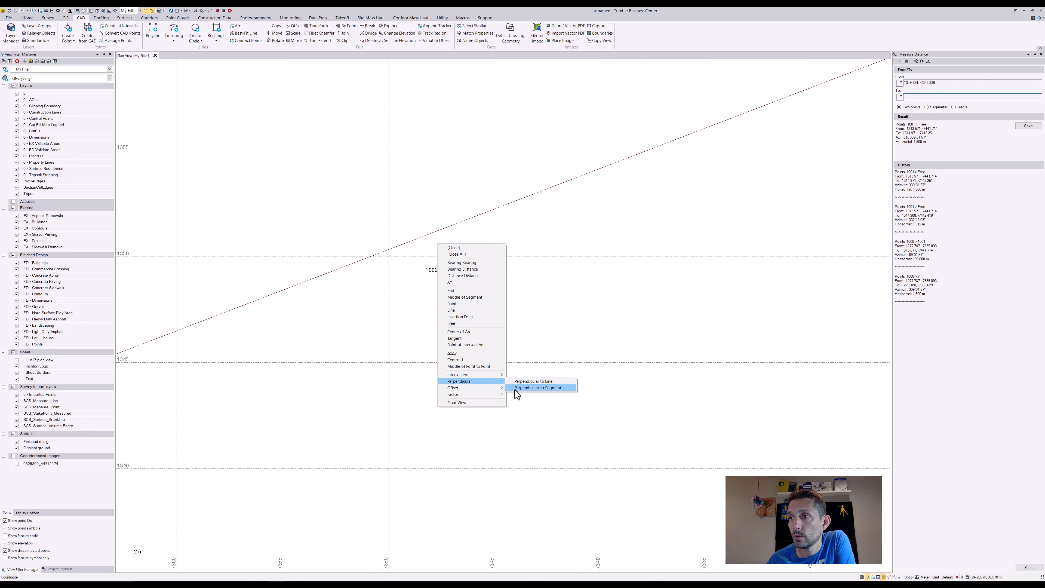
left_click(518, 388)
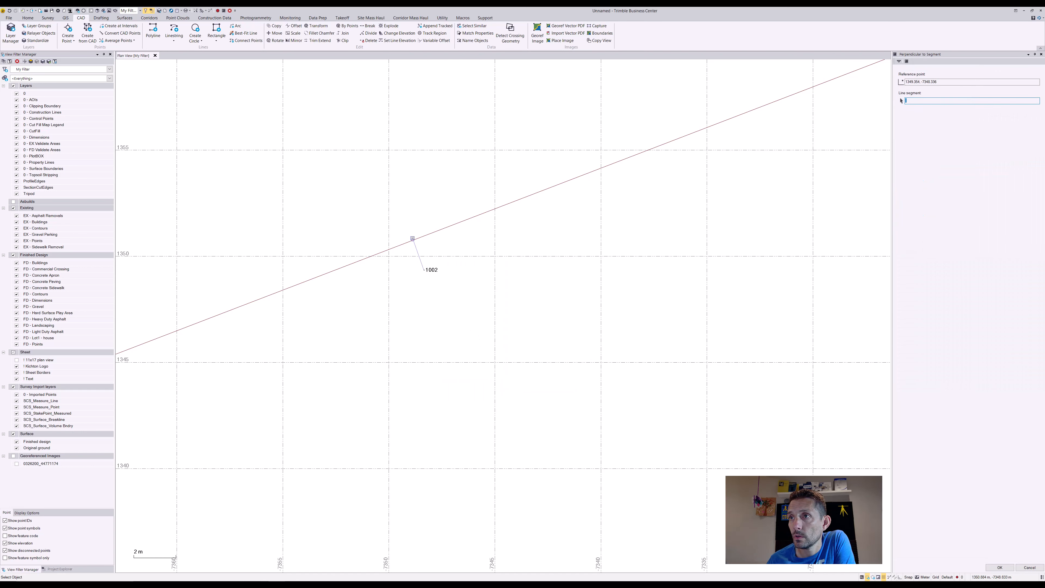
left_click(412, 238)
- Measure the overall distance between the first point, 1000, and the last point, 1006
scroll(544, 293, "down", 9)
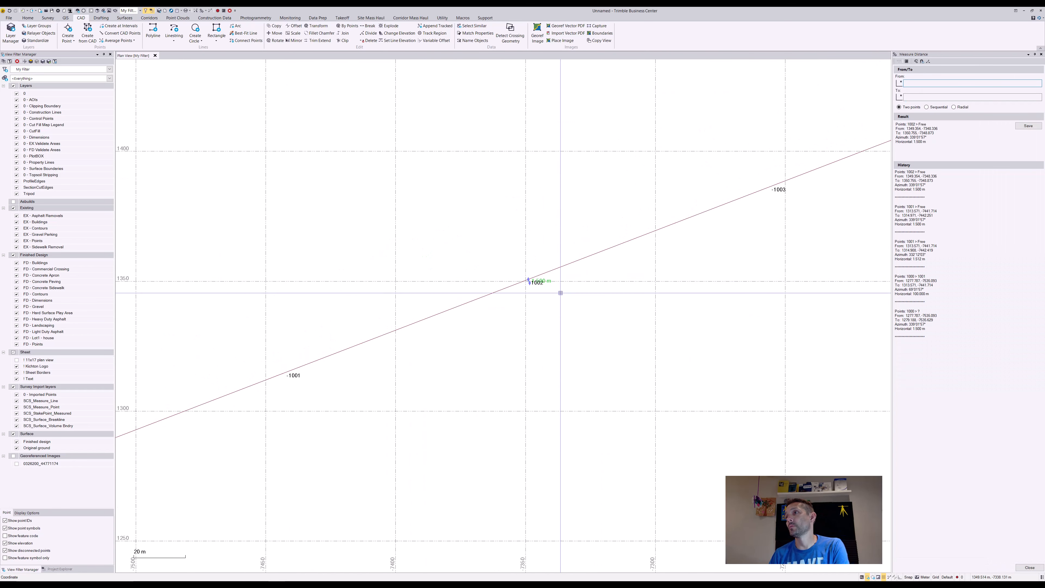
scroll(588, 305, "down", 5)
middle_click_drag(606, 319, 572, 346)
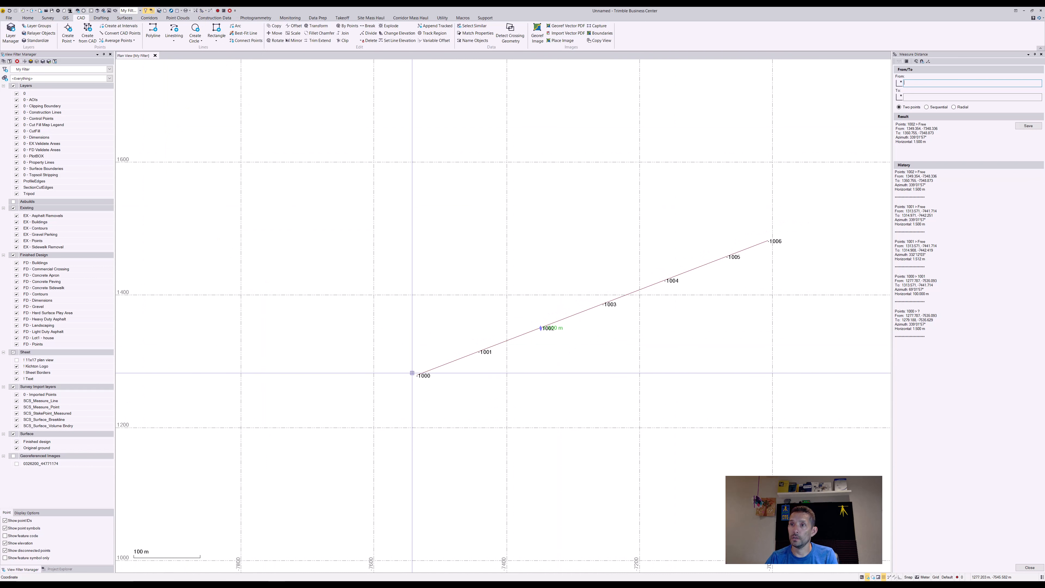
left_click(415, 375)
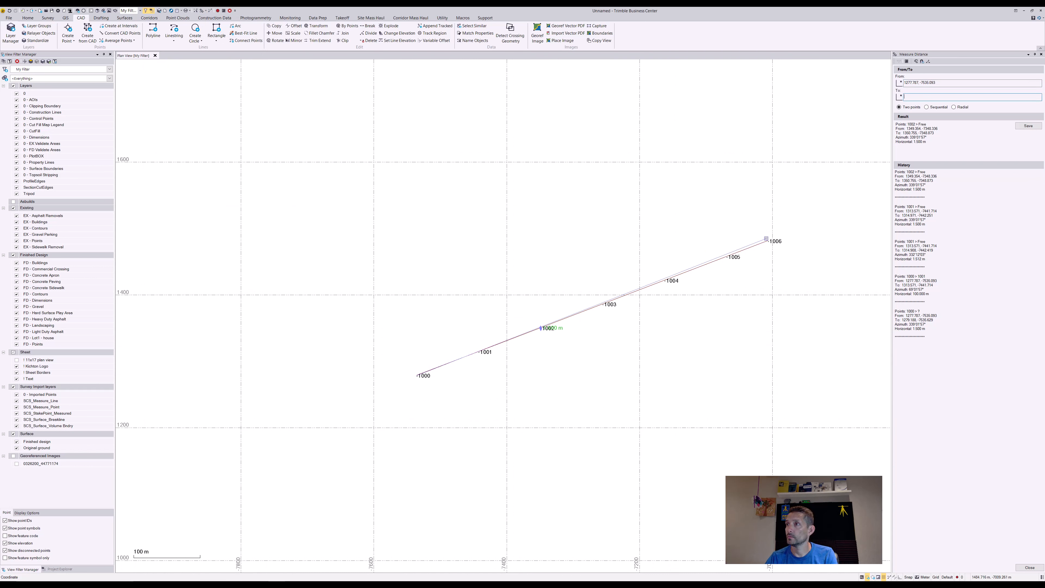
left_click(768, 241)
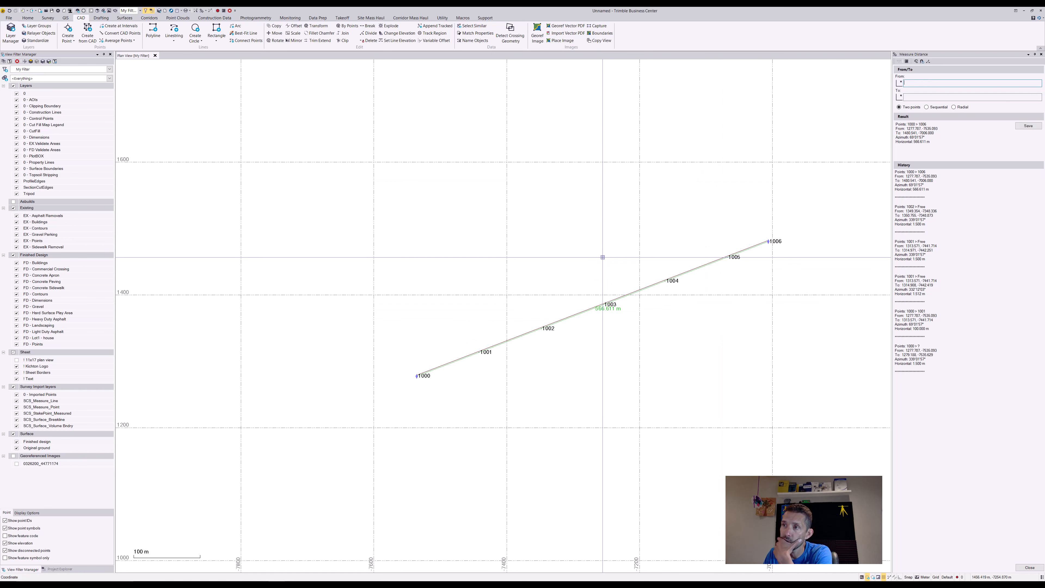
middle_click_drag(603, 257, 624, 265)
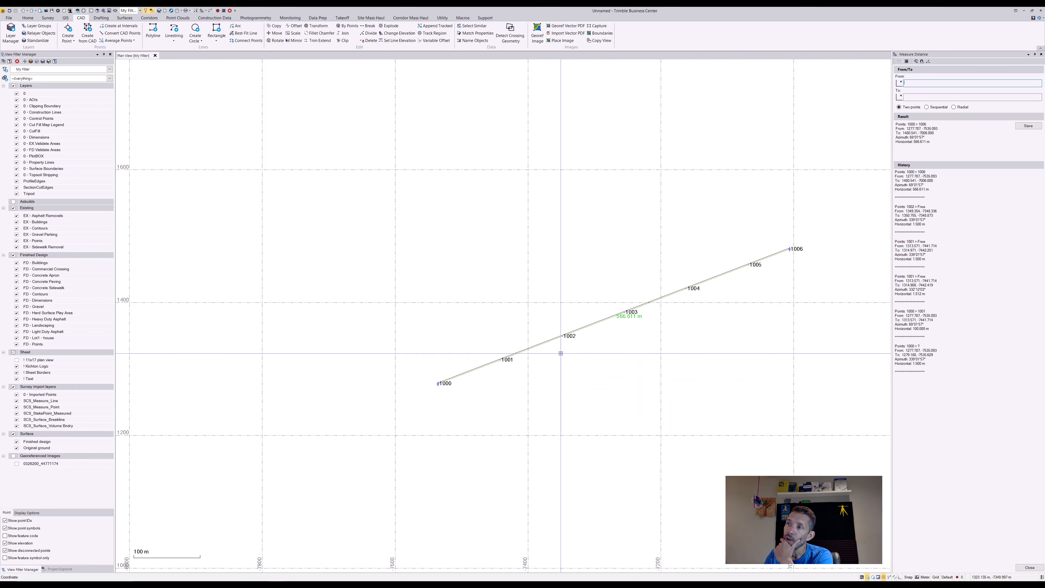